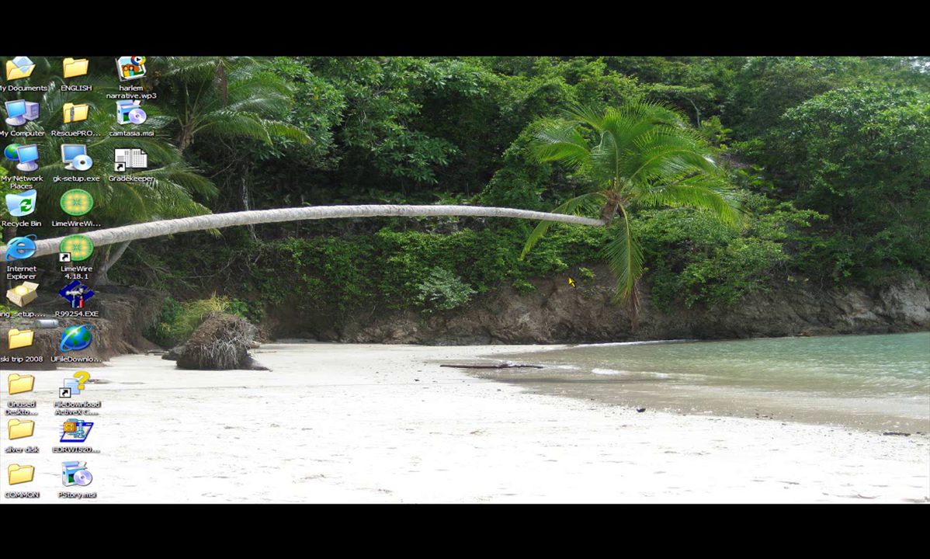
- Open Internet Explorer and search Google for "gradekeeper"
double_click(28, 270)
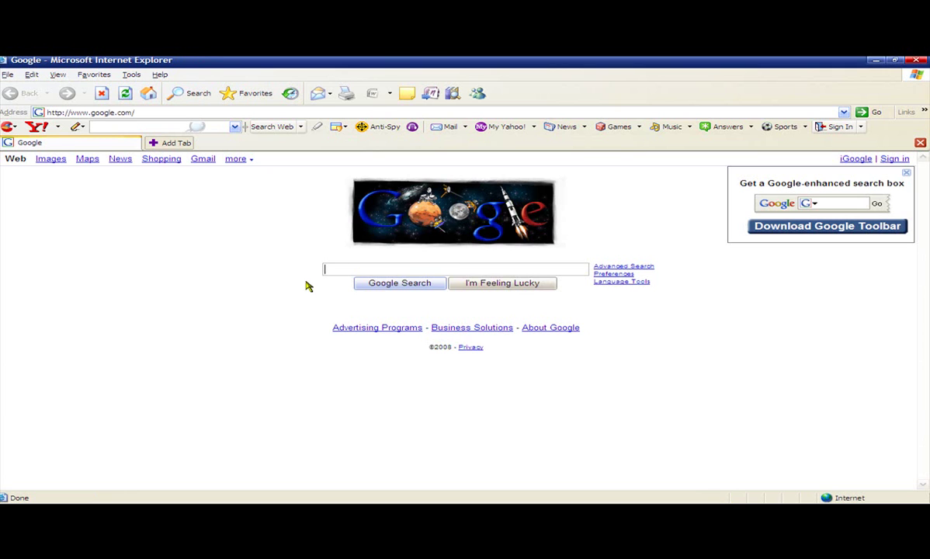
text(grade)
click(374, 281)
click(374, 284)
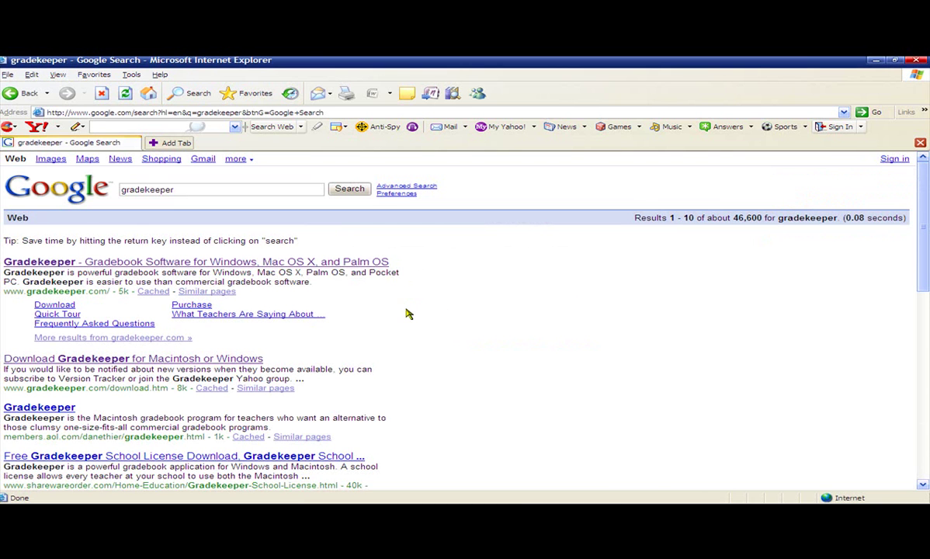
- Open the Gradekeeper site's version 6.4 download page and request the Gradekeeper for Windows download
click(325, 263)
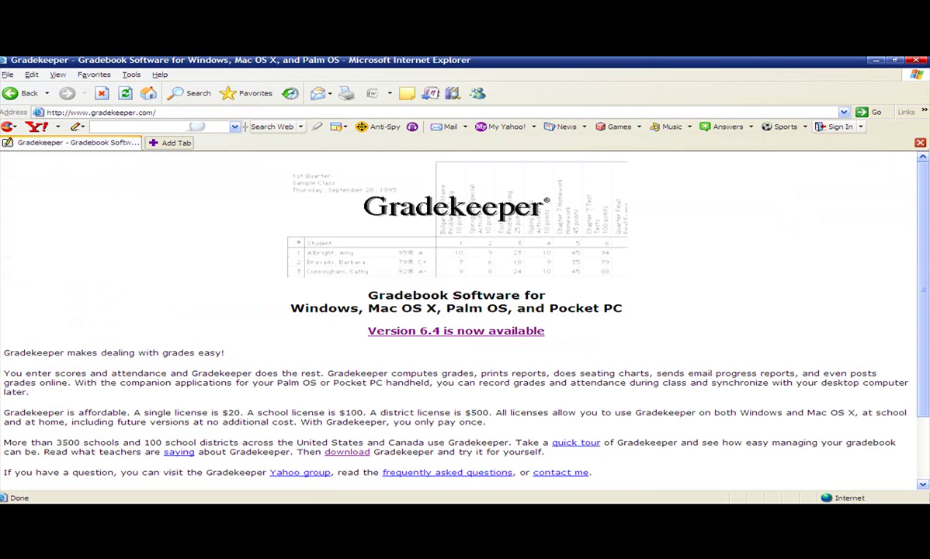
click(477, 340)
drag(920, 225, 924, 332)
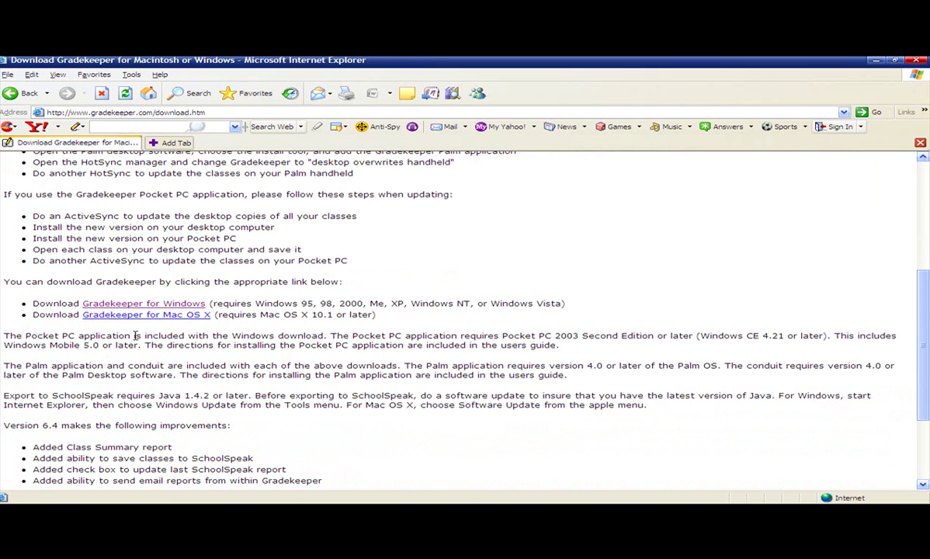
click(177, 304)
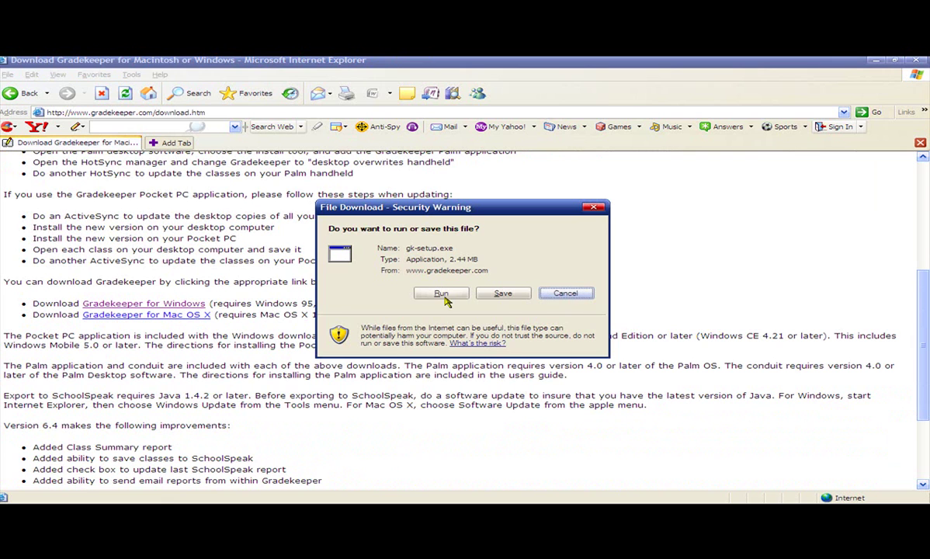
- Save gk-setup.exe to the Desktop, replacing the existing copy, and run the downloaded installer
click(504, 294)
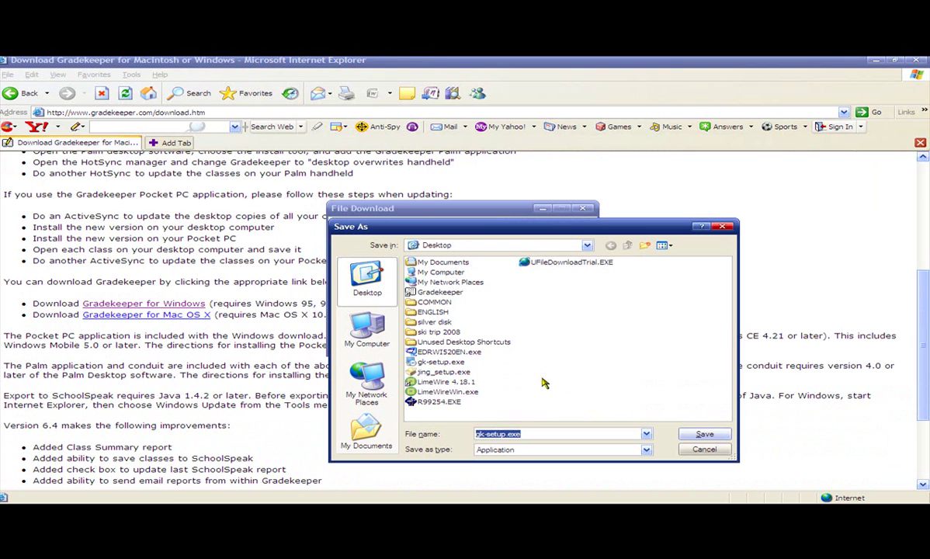
click(700, 435)
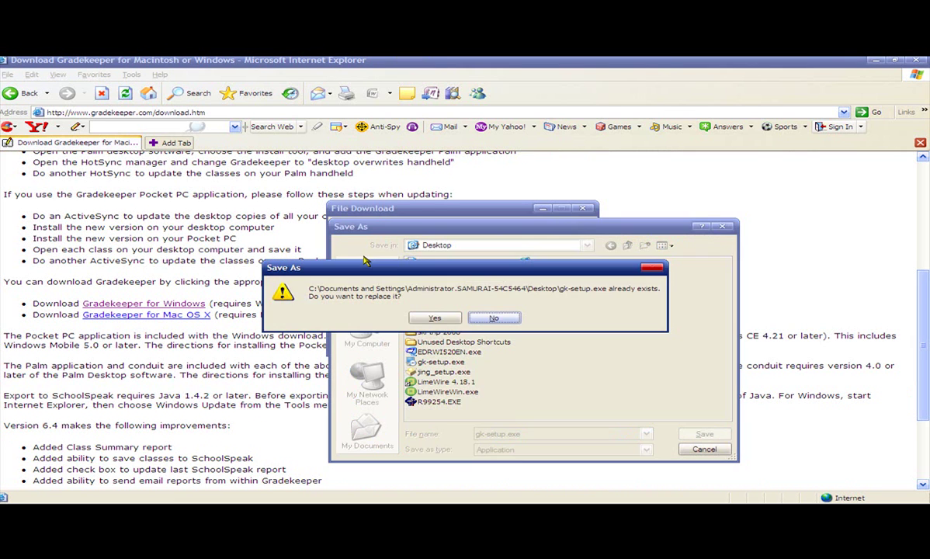
click(454, 319)
click(427, 323)
click(442, 342)
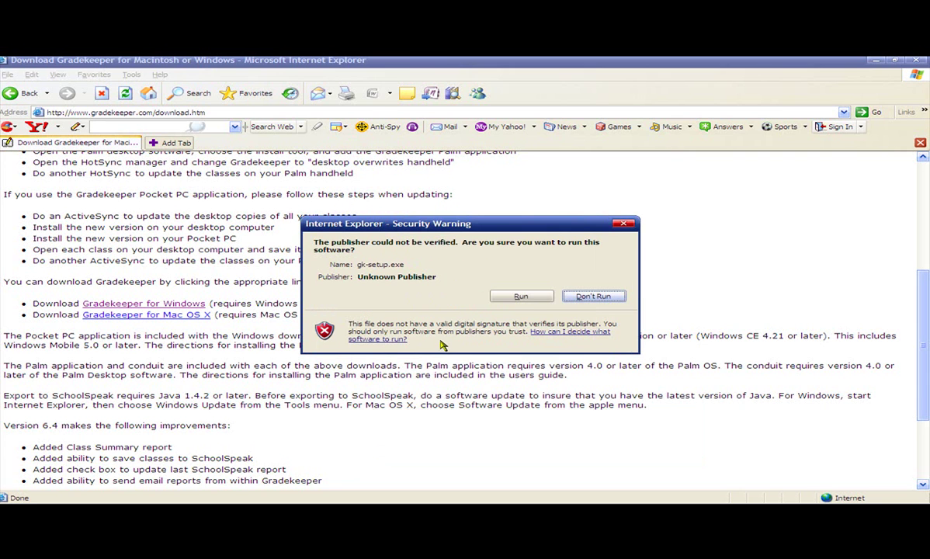
click(522, 298)
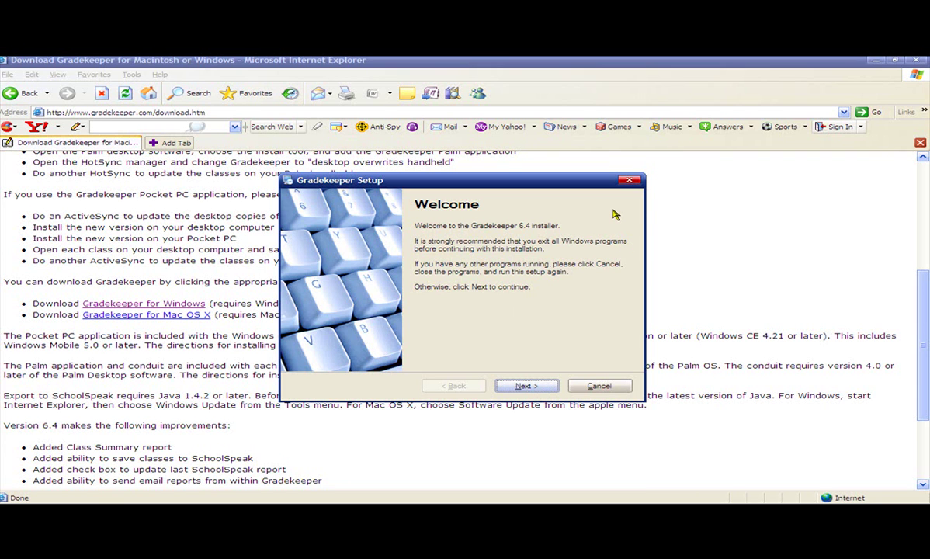
- Abort the Gradekeeper setup and close the browser
click(630, 181)
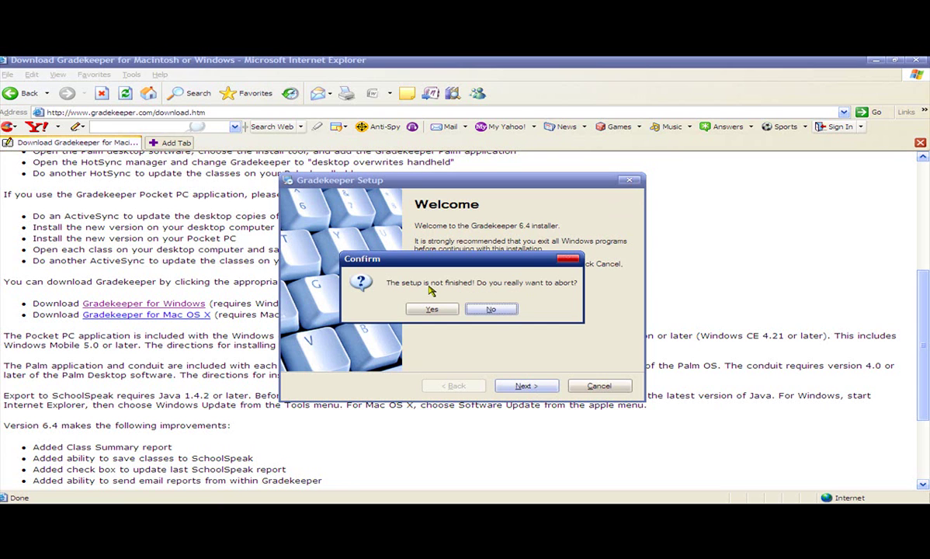
click(487, 312)
click(489, 310)
click(629, 181)
click(439, 310)
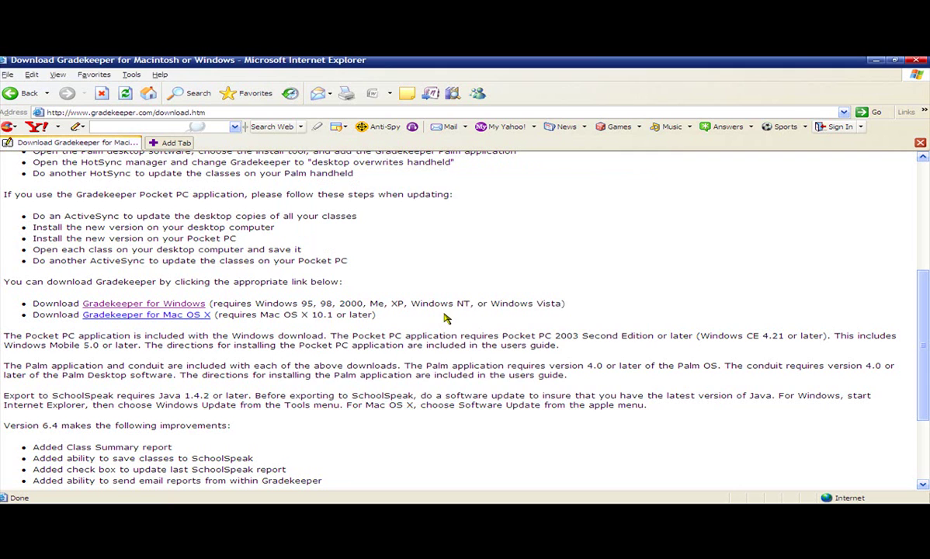
click(916, 61)
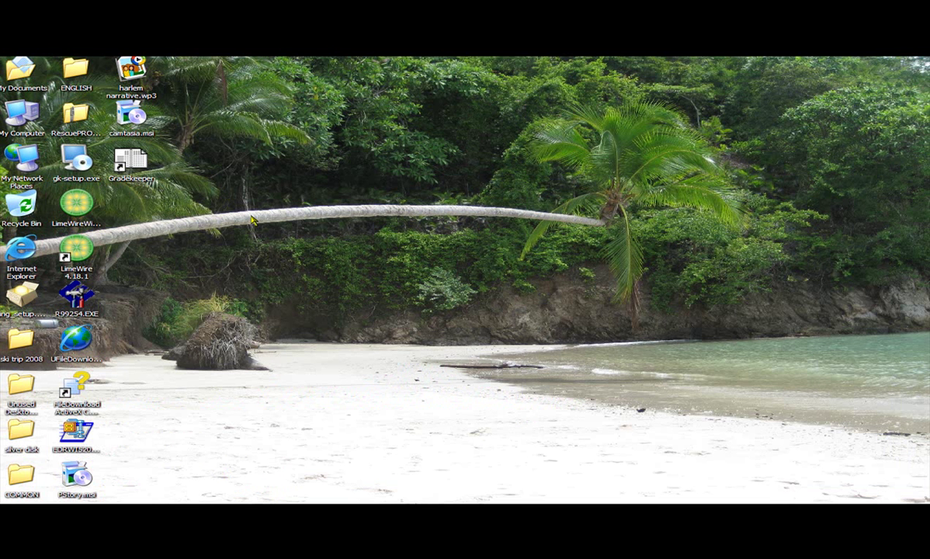
- Launch the already installed Gradekeeper program and choose to pay later
double_click(140, 175)
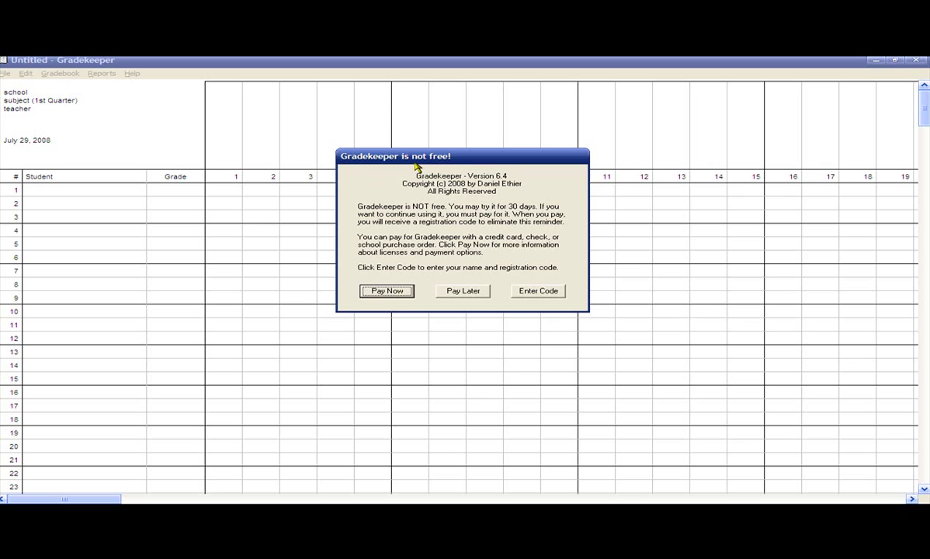
click(464, 291)
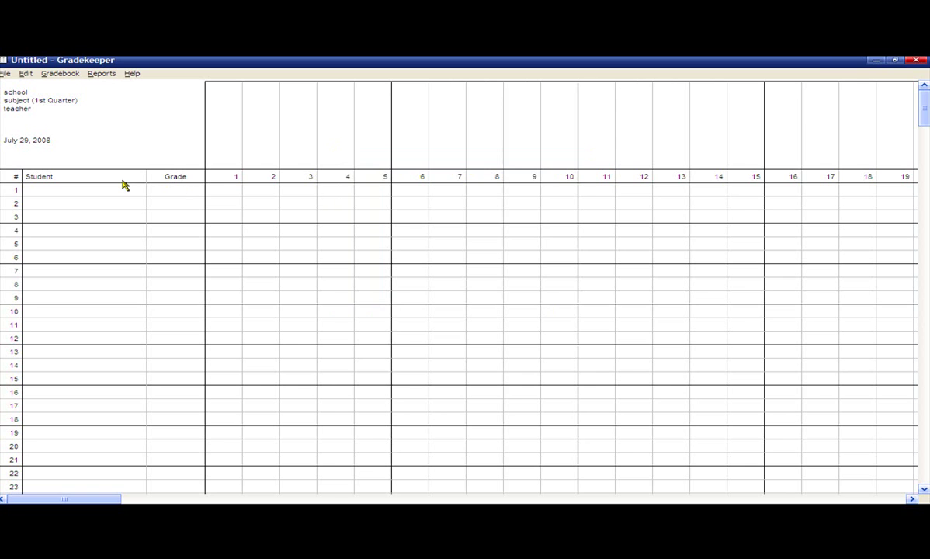
- Go through the school, subject and teacher fields in the gradebook header
click(17, 94)
key(Delete)
key(Tab)
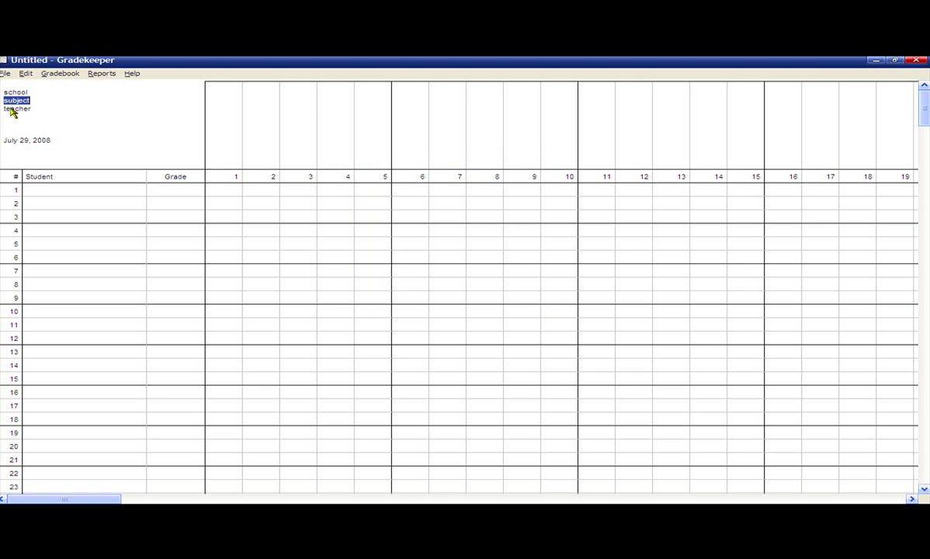
click(12, 111)
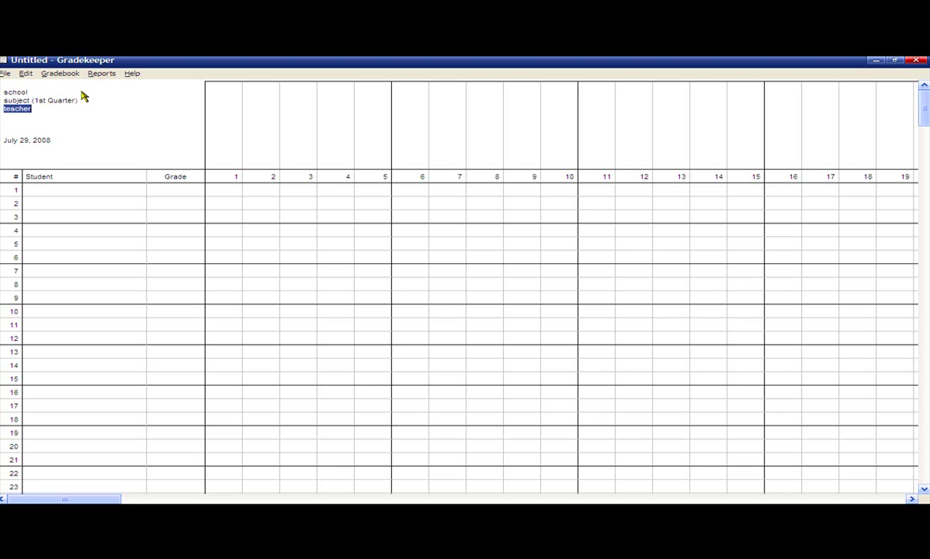
- Set the school year to 6 terms in the Gradebook Options
click(62, 74)
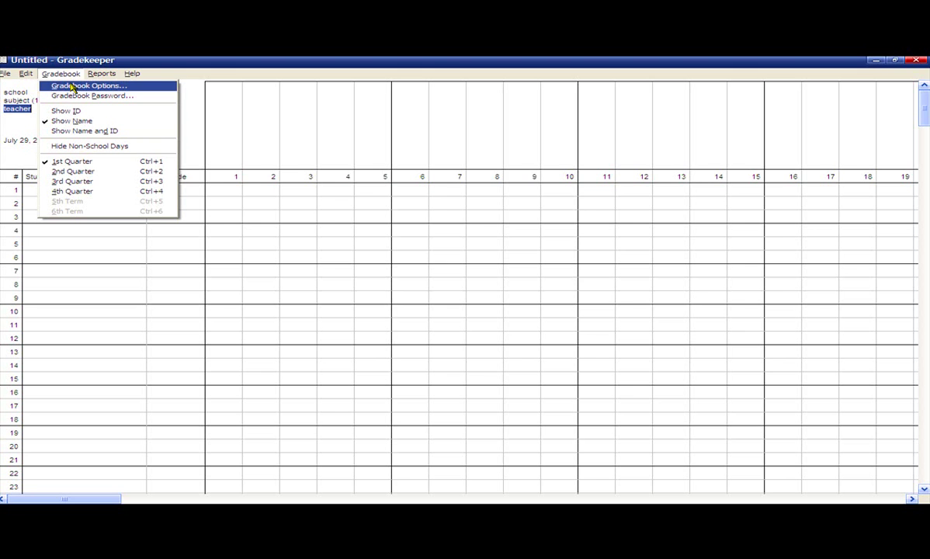
click(72, 87)
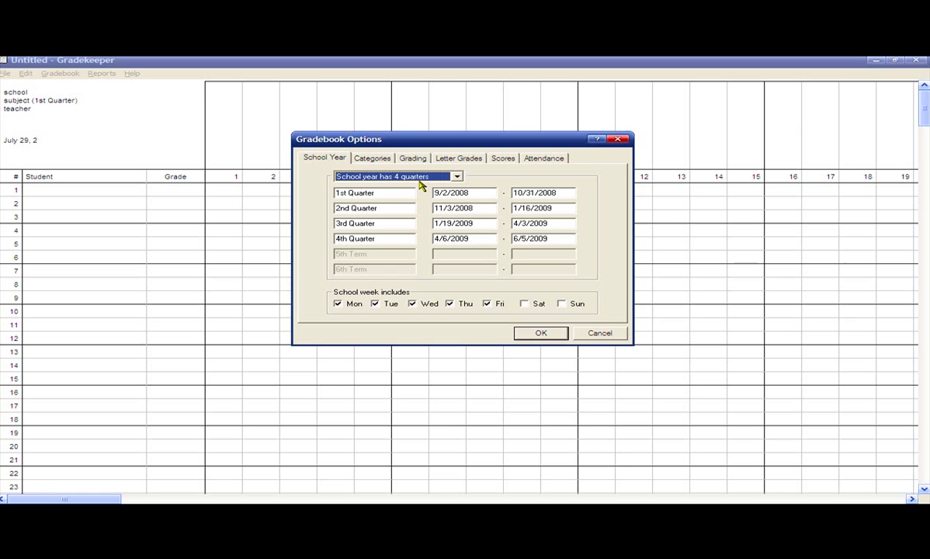
click(457, 177)
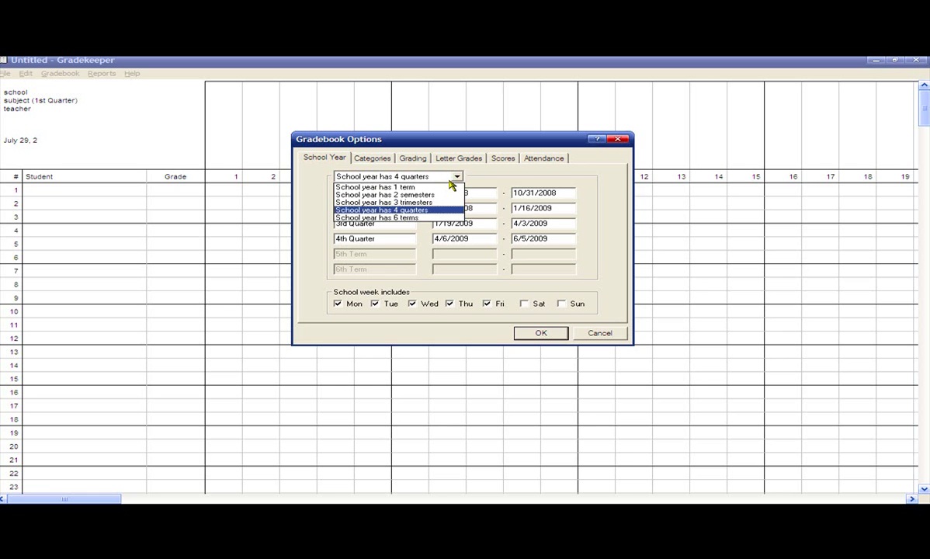
click(420, 218)
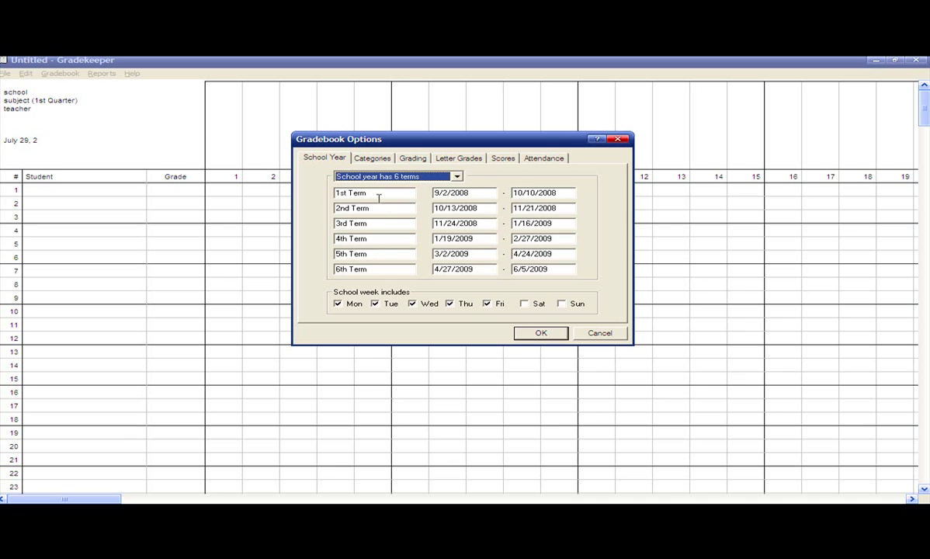
click(481, 197)
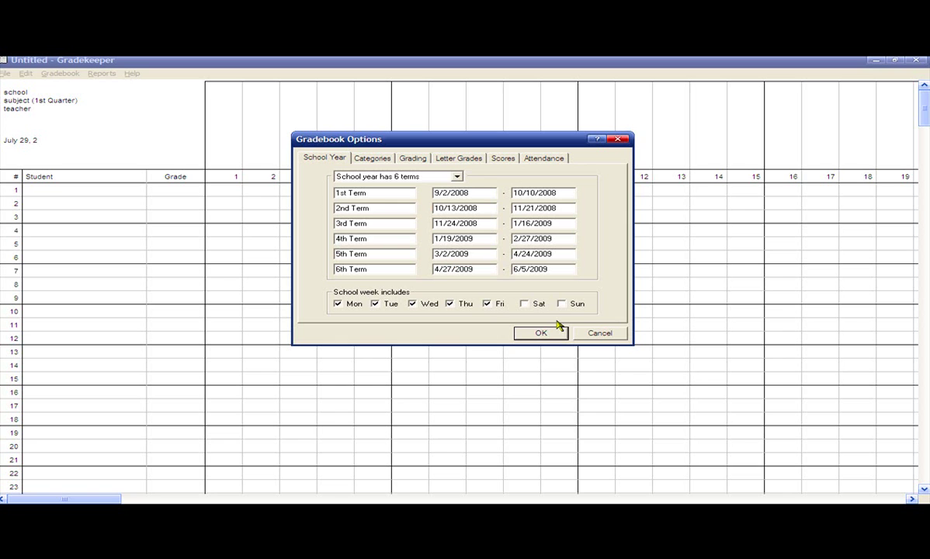
- Look over the grading categories and set grades to round to the nearest whole percent
click(367, 157)
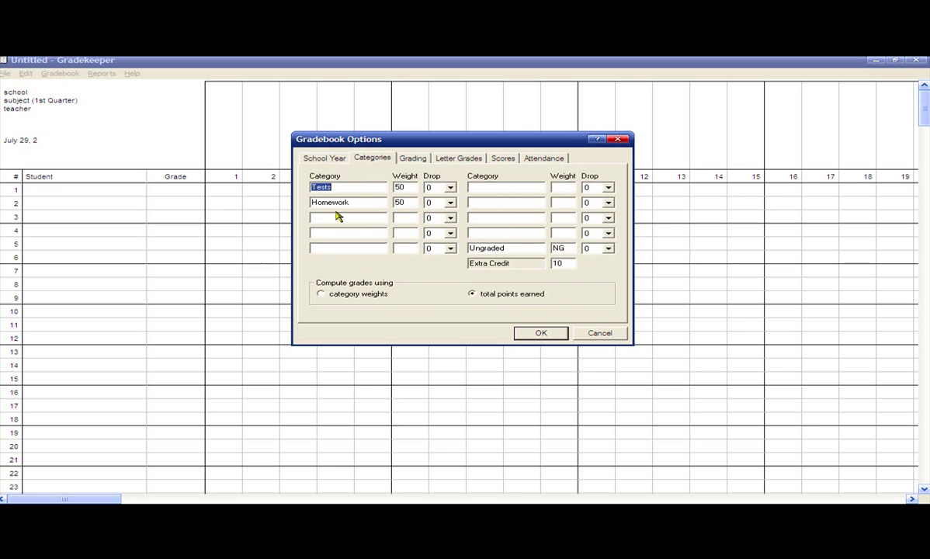
click(338, 217)
click(336, 232)
click(414, 160)
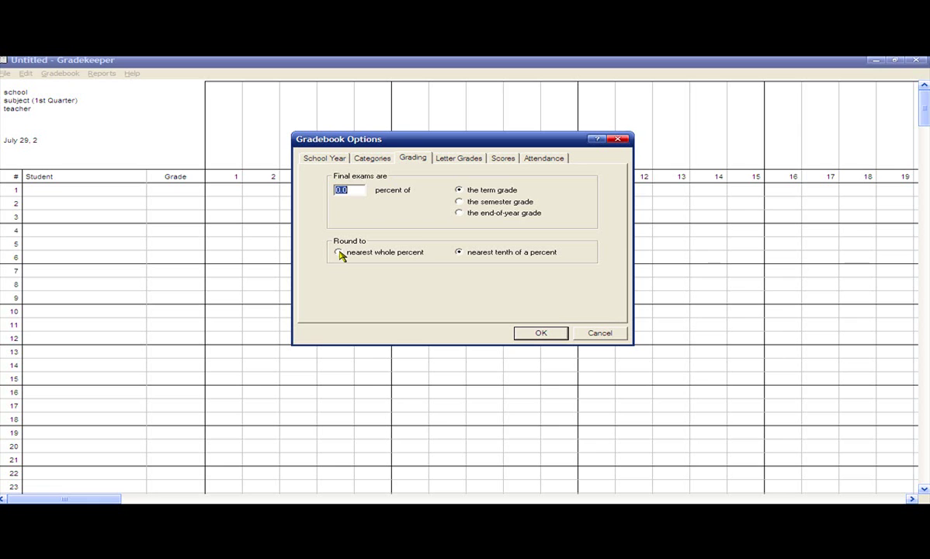
click(339, 252)
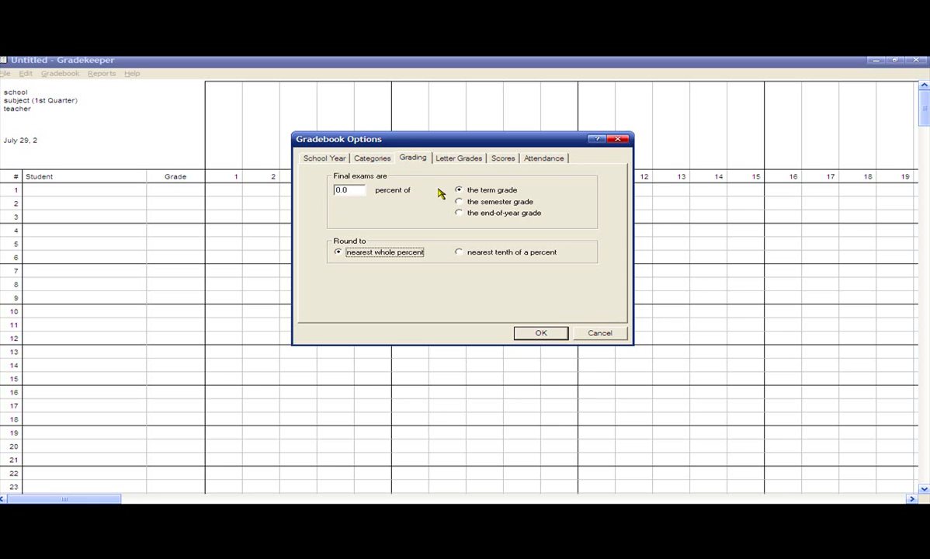
- Review the letter grade scale, then edit the special score codes: shorten Exc, change Abs to A and clear Inc
click(463, 158)
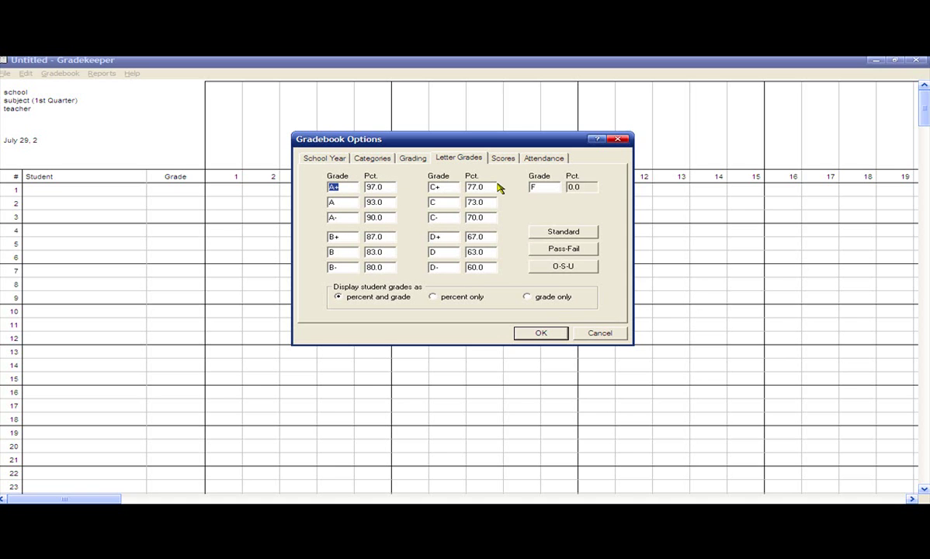
click(504, 159)
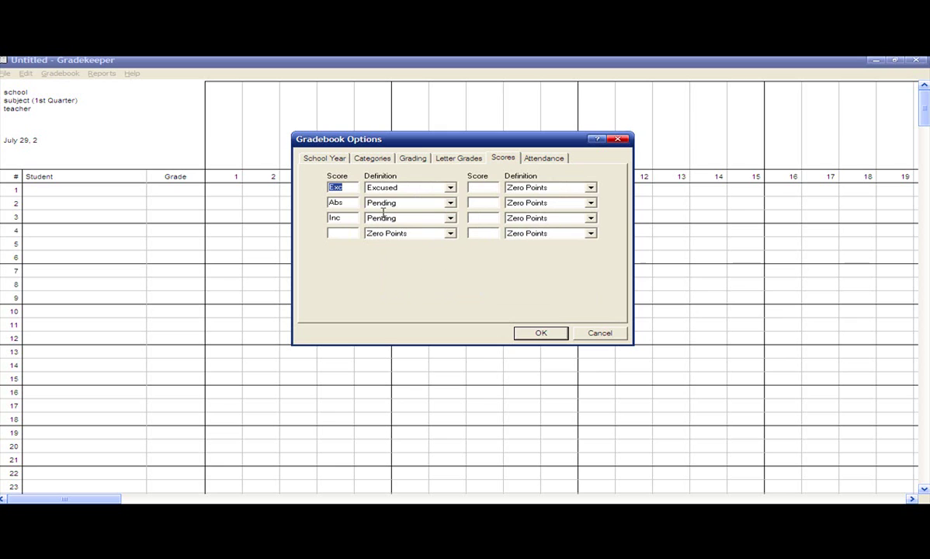
click(344, 189)
key(BackSpace)
key(BackSpace)
click(349, 204)
key(BackSpace)
key(BackSpace)
key(BackSpace)
text(A)
click(343, 219)
key(BackSpace)
key(BackSpace)
key(BackSpace)
- Review the attendance codes, then compute grades using category weights and apply the gradebook options
click(556, 158)
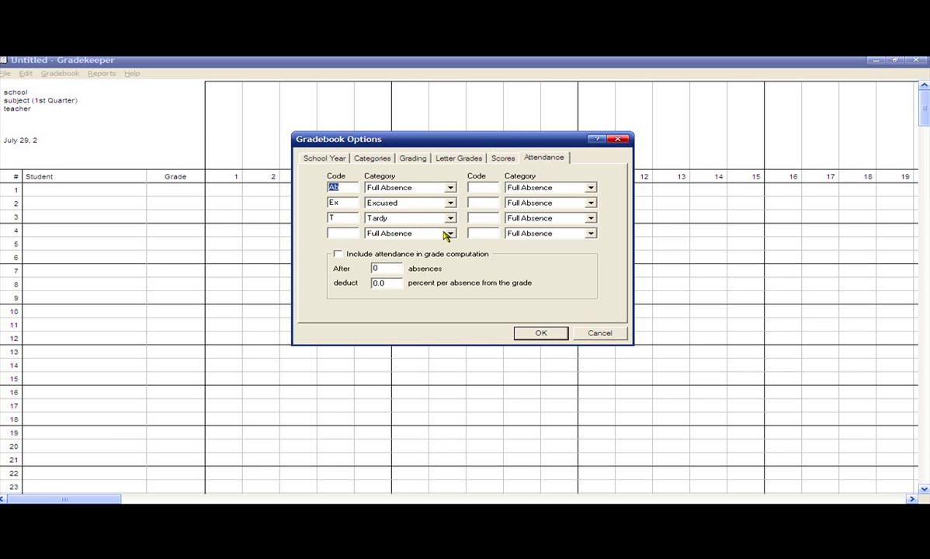
click(325, 159)
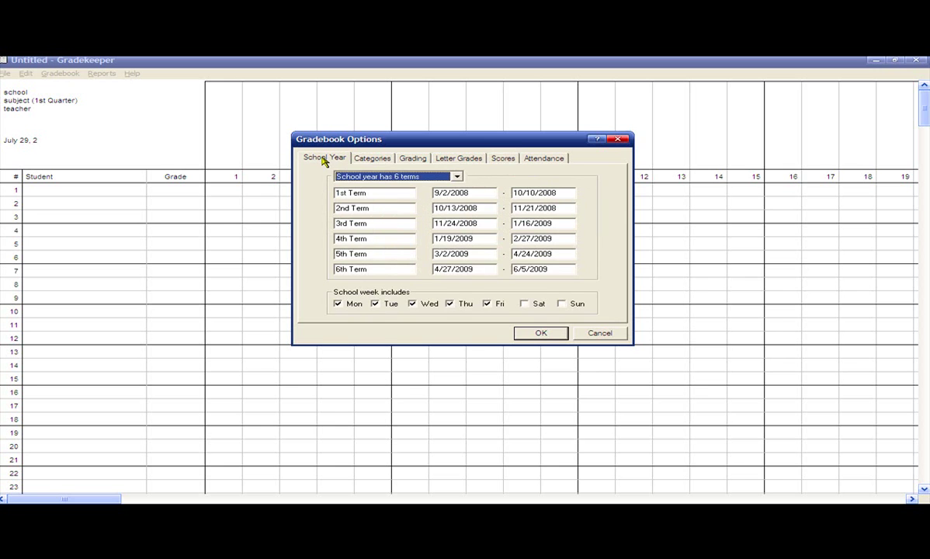
click(374, 160)
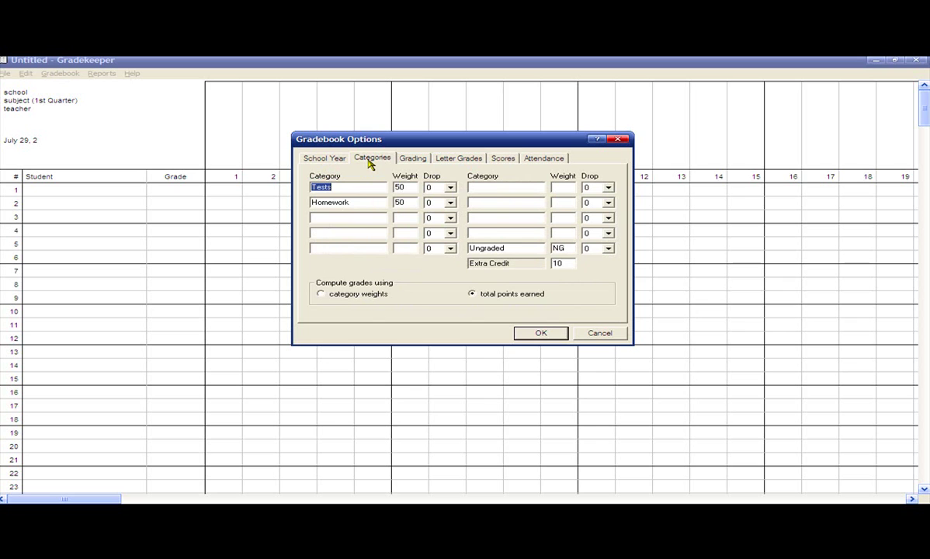
click(321, 295)
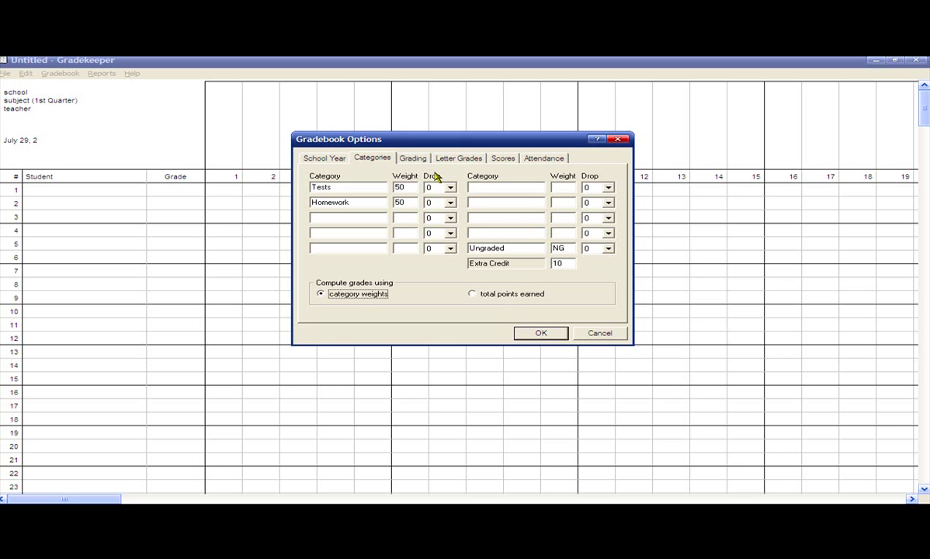
click(543, 333)
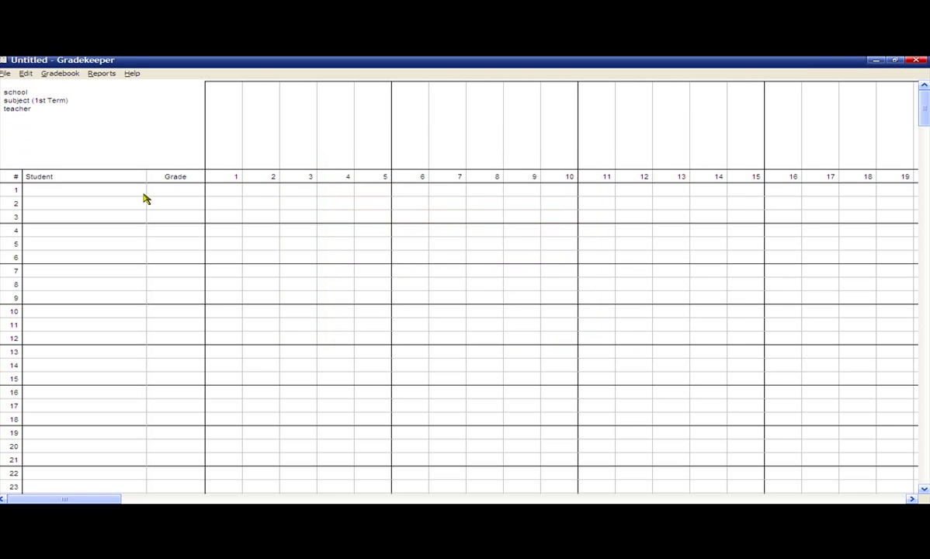
- Open the first assignment column's details for entry
click(219, 152)
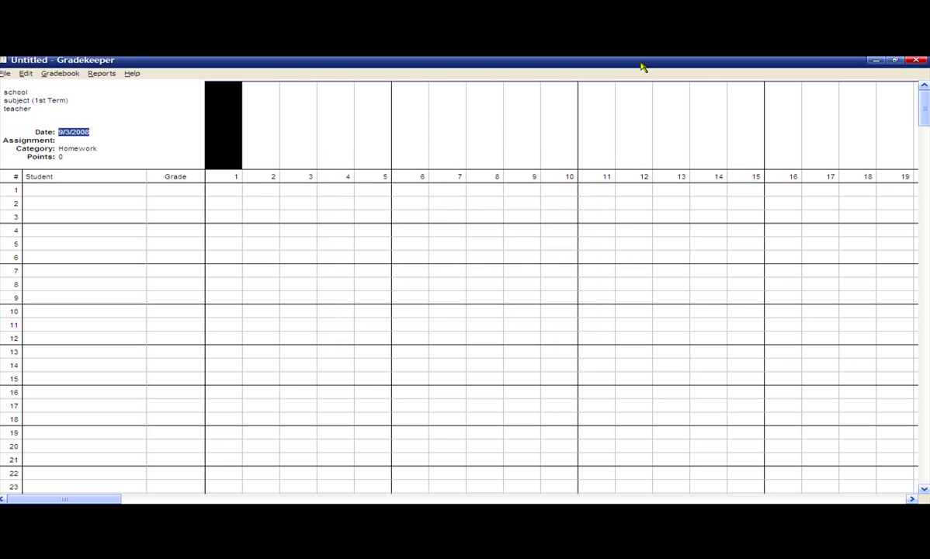